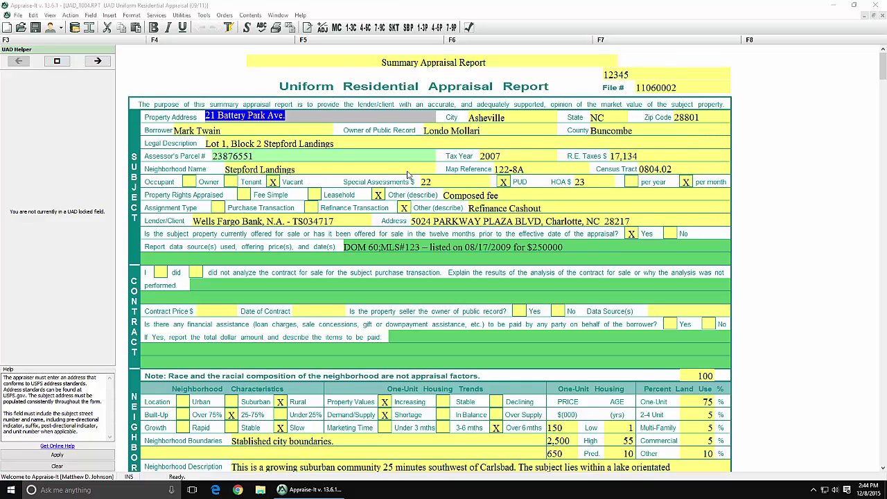
- Generate a street map for 21 Battery Park Ave. with Comps 1–3, then separate the Comp 1 and Comp 2 callouts
left_click(156, 15)
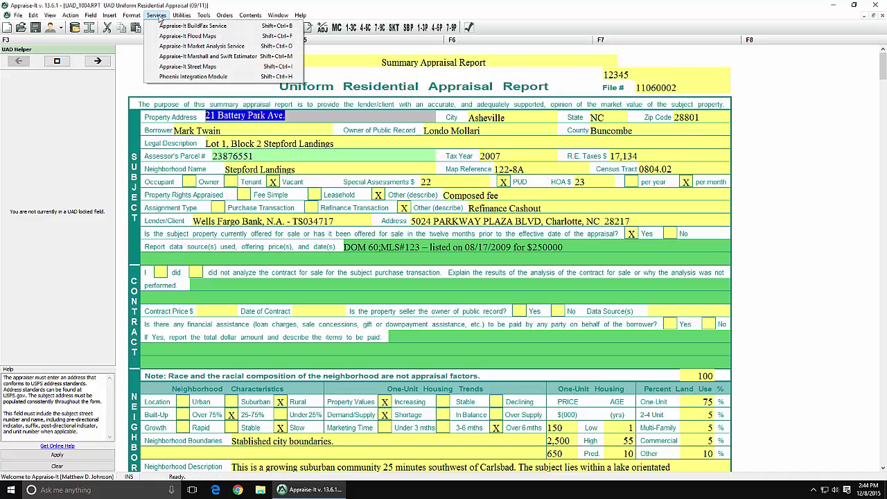
left_click(187, 66)
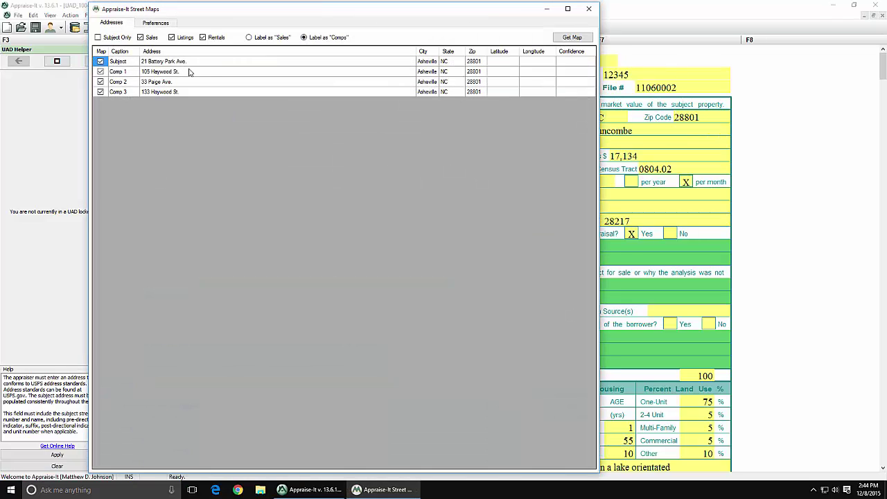
left_click(572, 37)
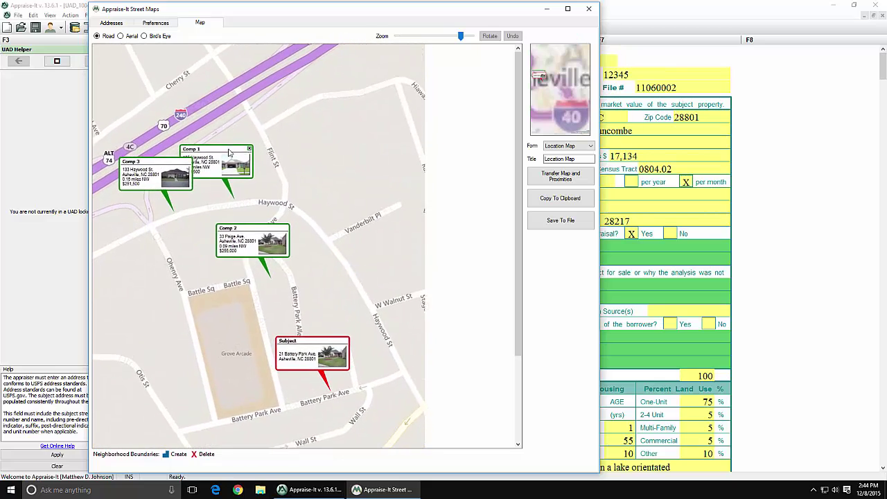
left_click_drag(229, 152, 310, 109)
left_click_drag(259, 235, 210, 223)
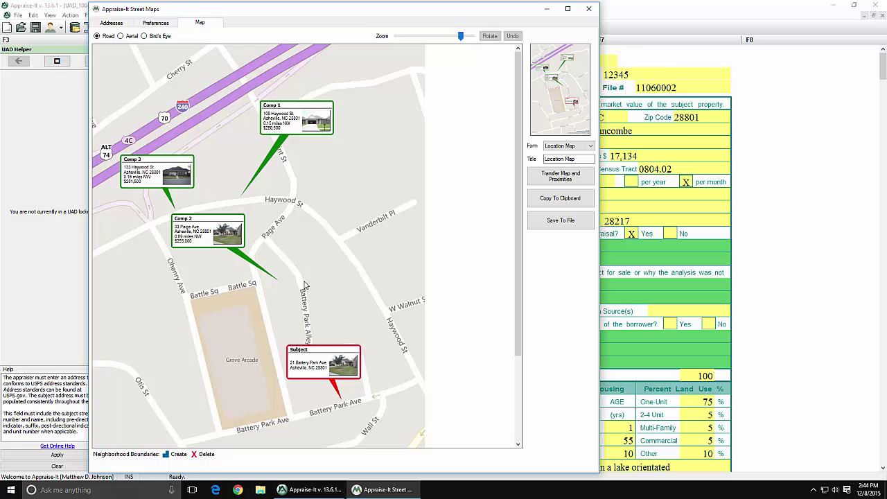
- Transfer the map and proximities into the report, copy the map image, and close Street Maps
left_click(575, 178)
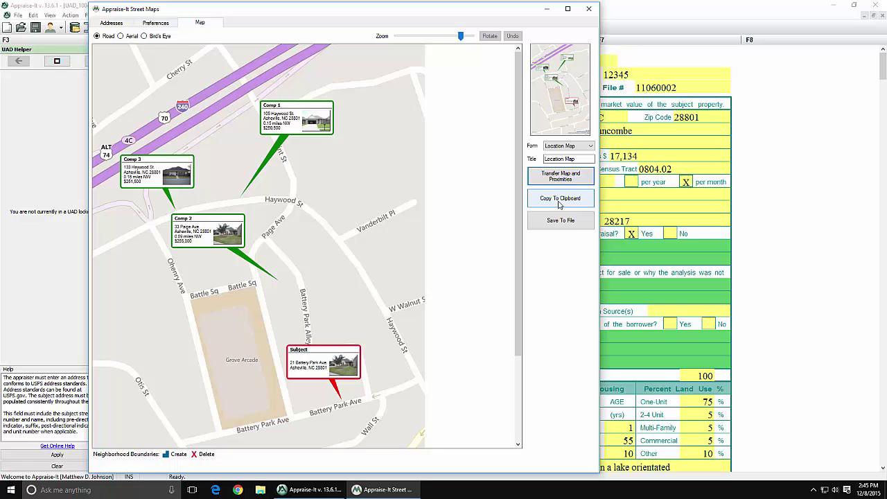
left_click(560, 201)
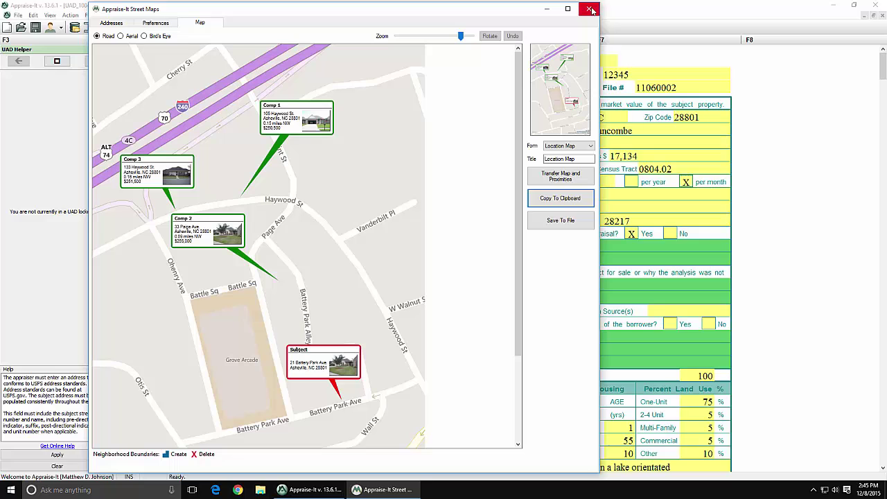
left_click(590, 9)
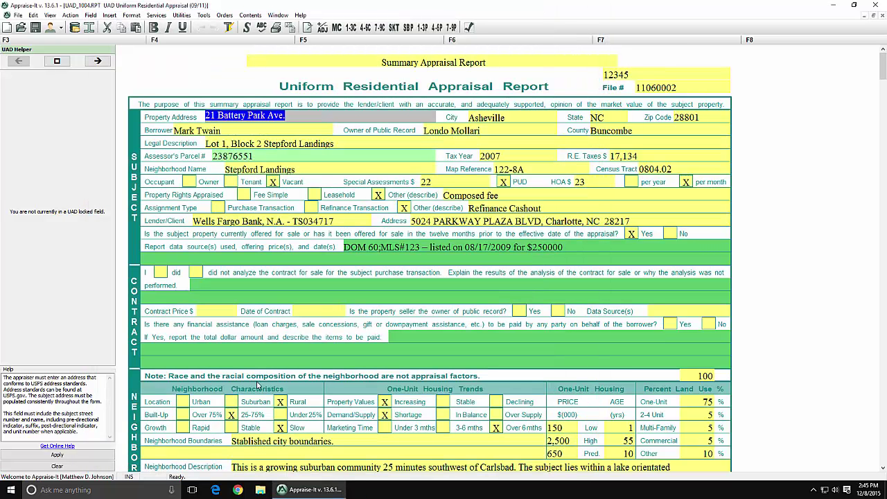
- Search Windows for 'paint' and launch the Paint desktop app
left_click(90, 490)
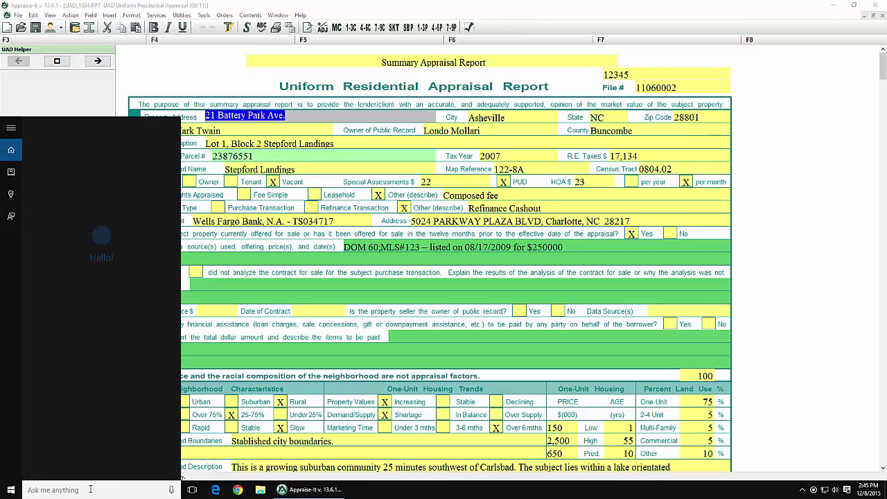
type("paint")
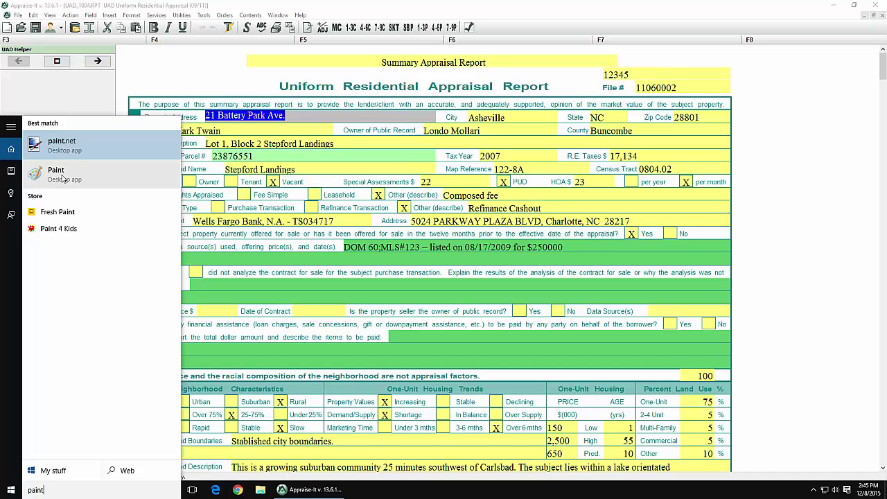
left_click(62, 178)
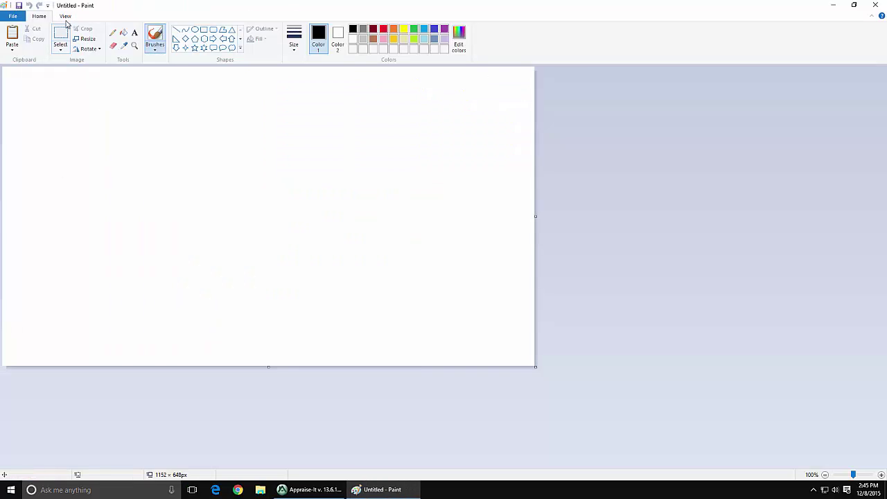
- Paste the copied location map into Paint and crop the canvas to 720 × 1102 px
left_click(12, 49)
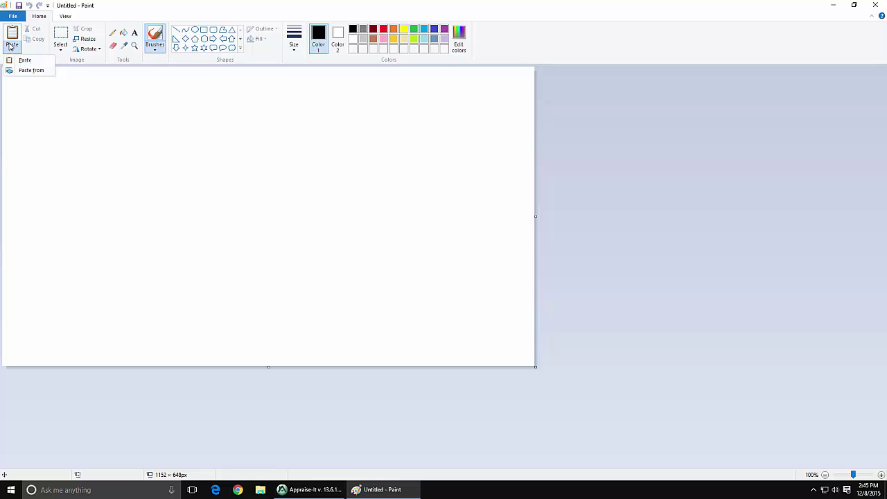
left_click(12, 34)
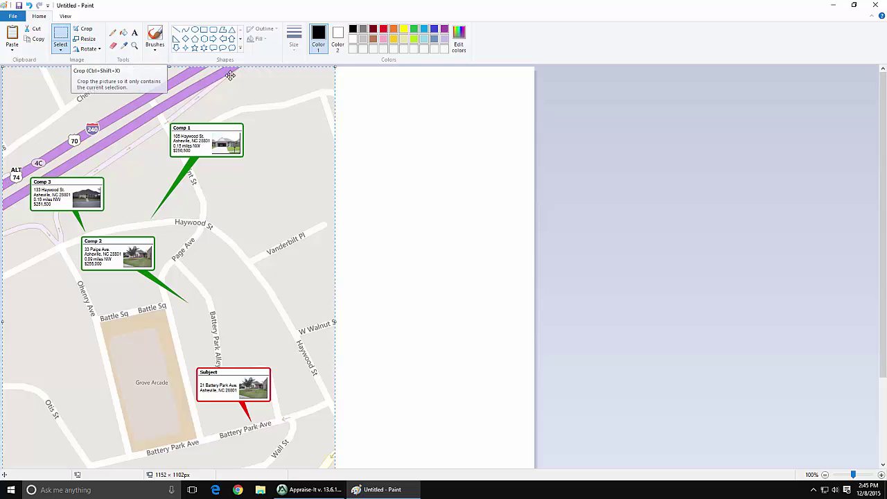
left_click(83, 29)
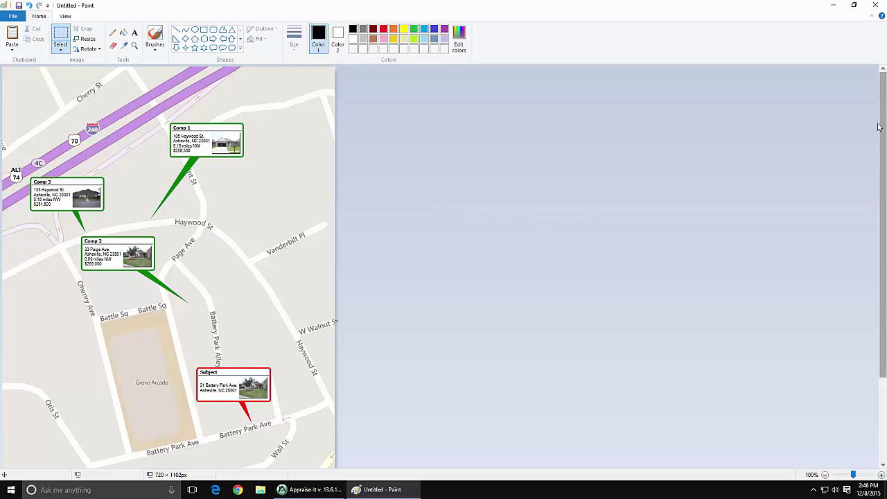
left_click_drag(883, 127, 883, 189)
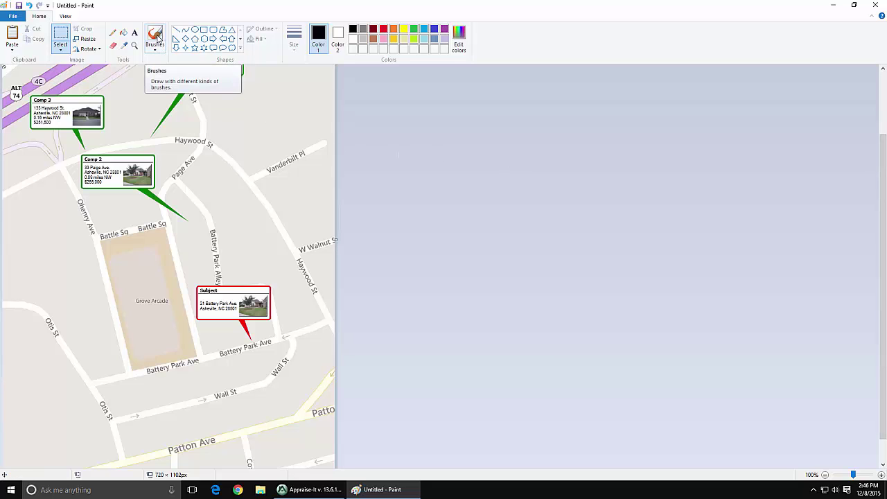
- Paint a thickest-width white brush stroke from Battle Sq down-left toward Otis St
left_click(155, 36)
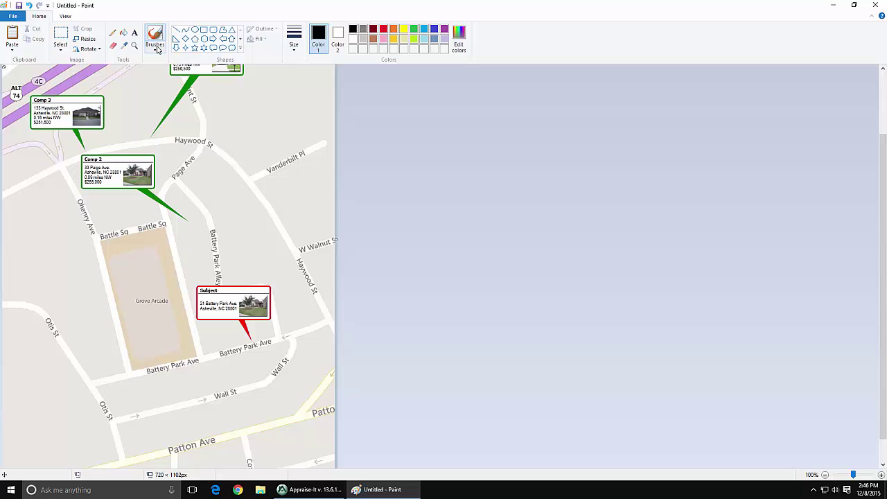
left_click(155, 47)
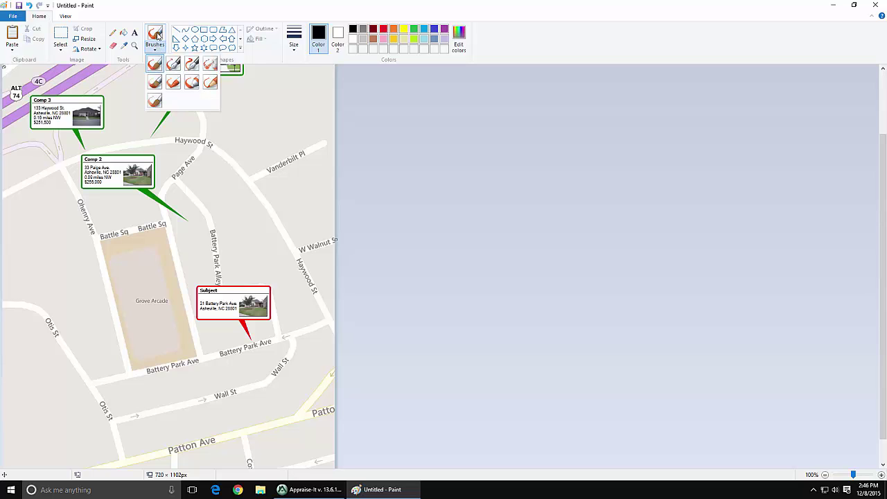
left_click(158, 31)
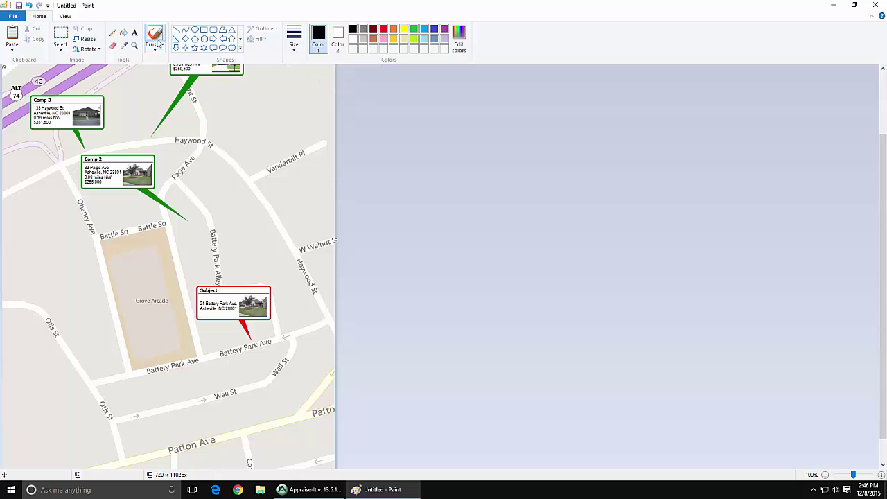
left_click(296, 48)
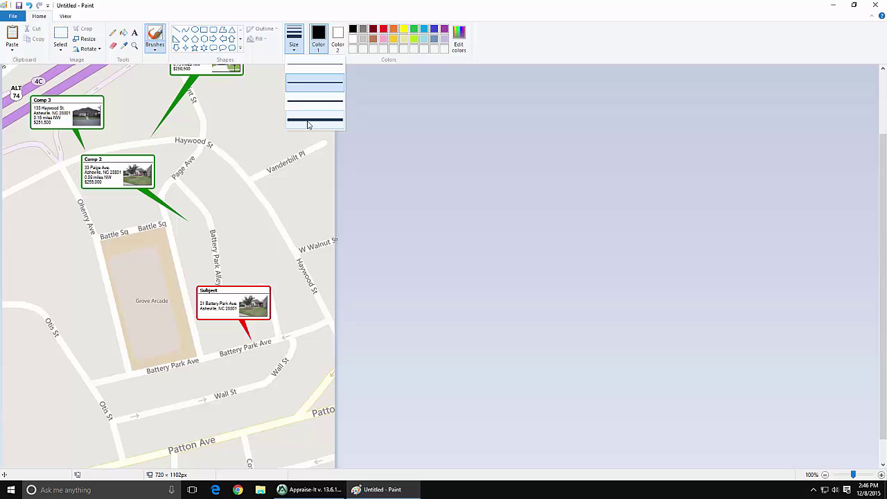
left_click(309, 120)
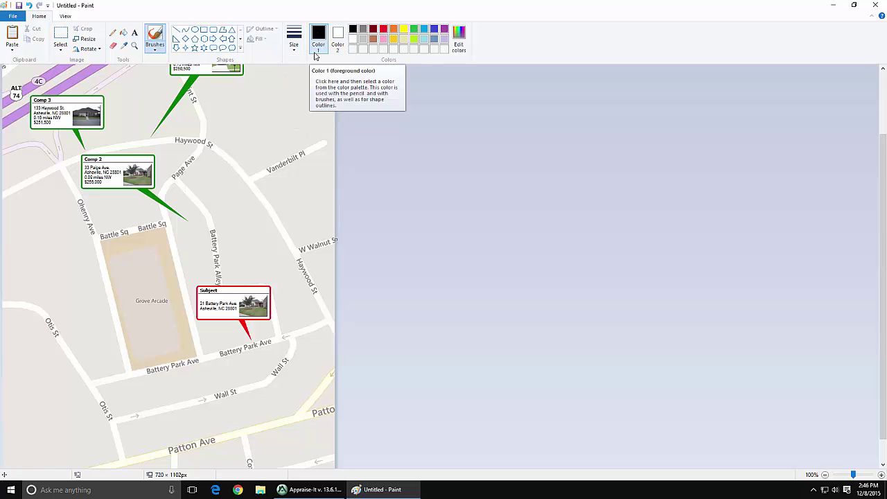
left_click(352, 40)
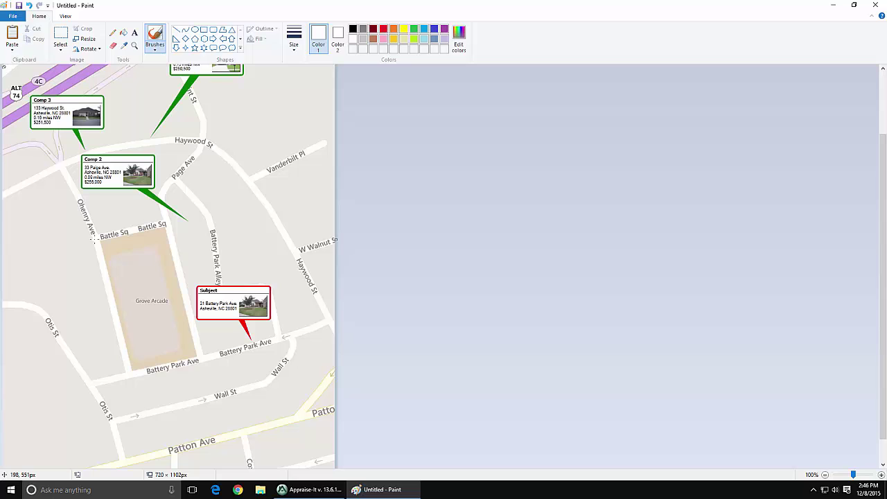
left_click_drag(91, 239, 47, 310)
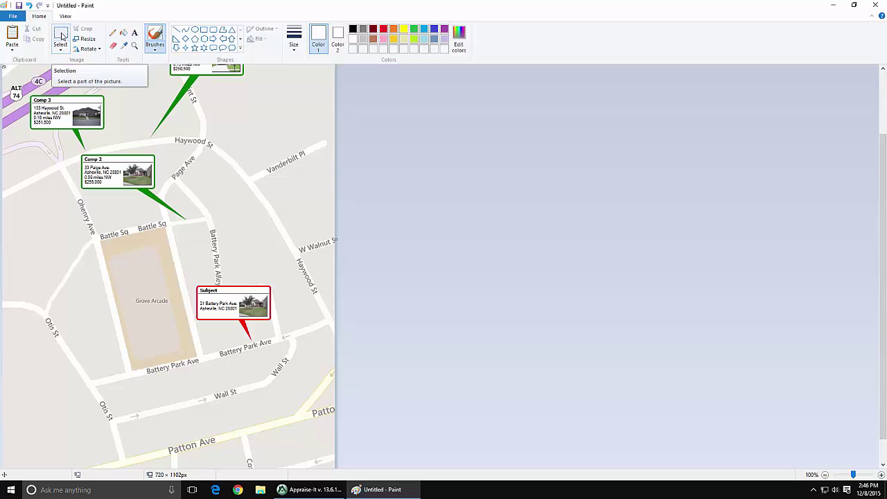
- Select all of the edited map image in Paint and copy it
left_click(61, 50)
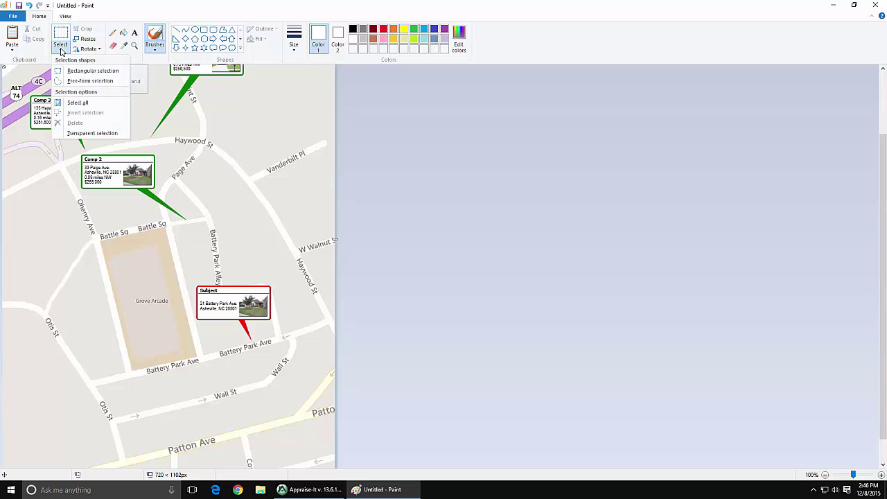
left_click(75, 102)
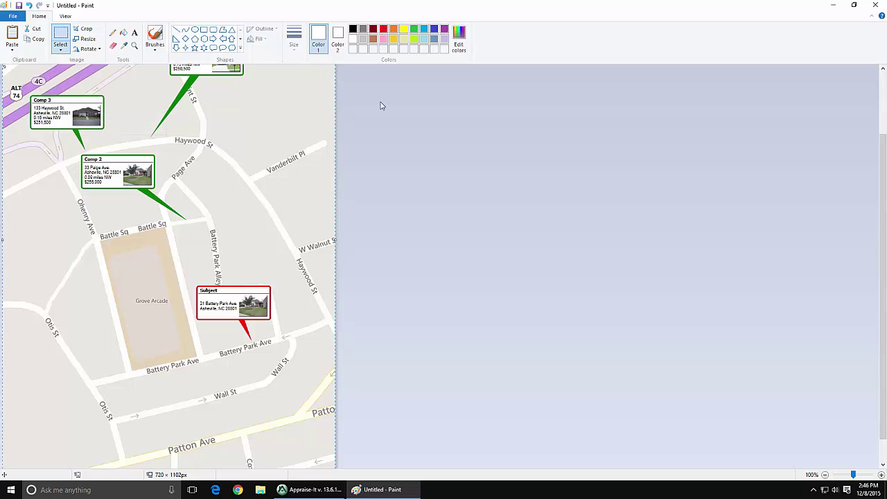
scroll(214, 100, "up", 3)
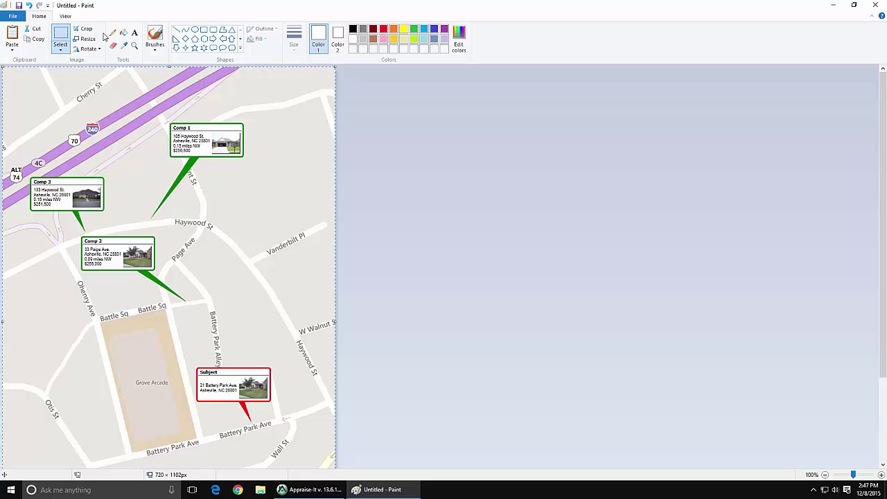
left_click(29, 43)
- Go to the Location Map page, delete its old map, and open Scanlink on the empty frame
left_click(316, 490)
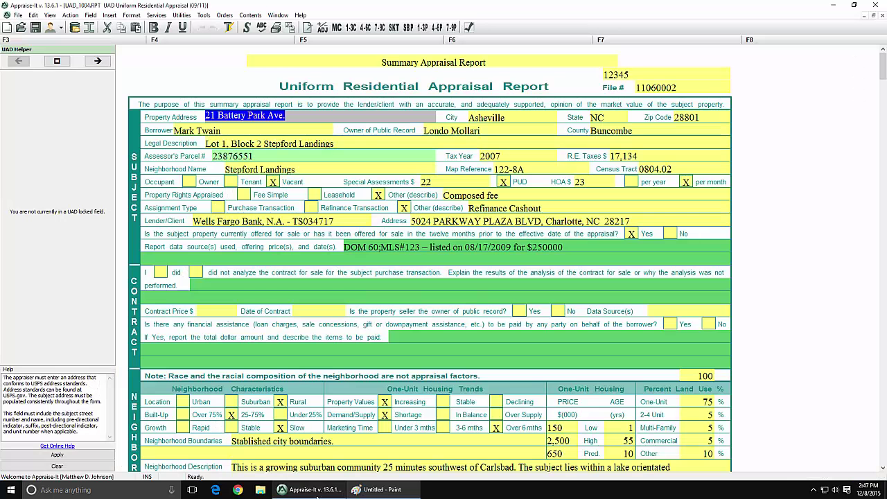
left_click(250, 15)
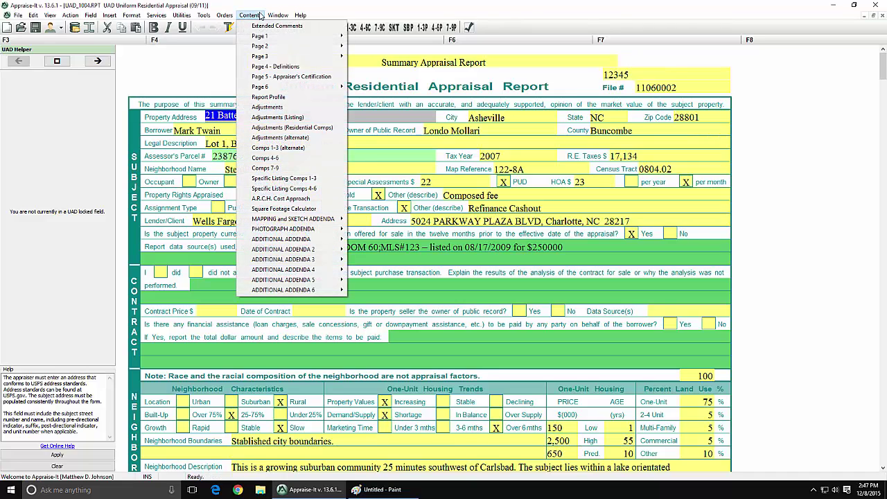
mouse_move(281, 222)
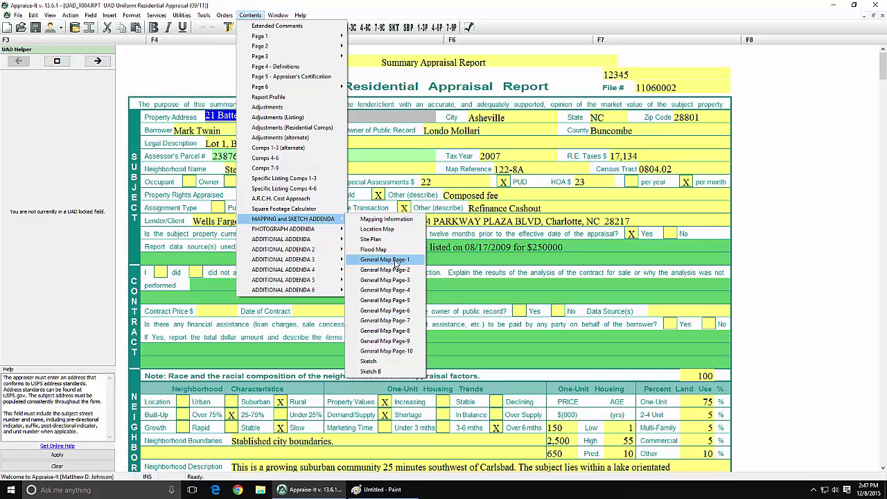
left_click(393, 231)
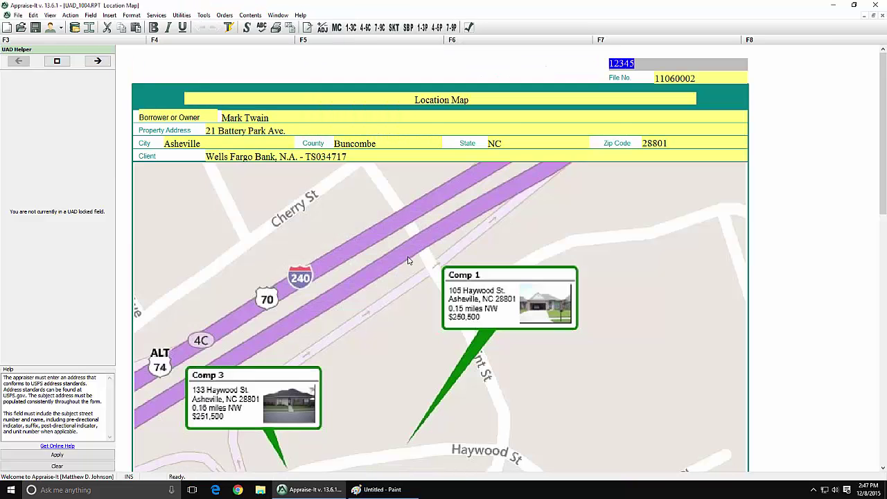
mouse_move(885, 64)
left_mouse_down()
mouse_move(884, 143)
mouse_move(885, 81)
left_mouse_up()
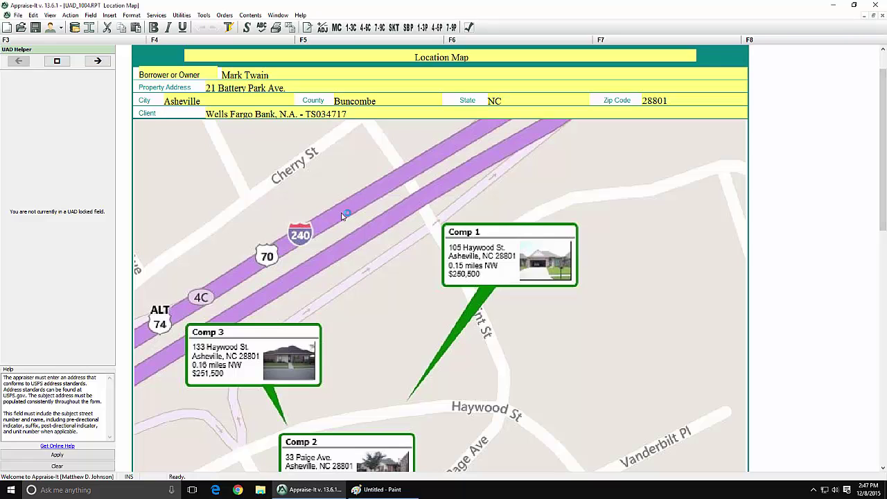
left_click(464, 274)
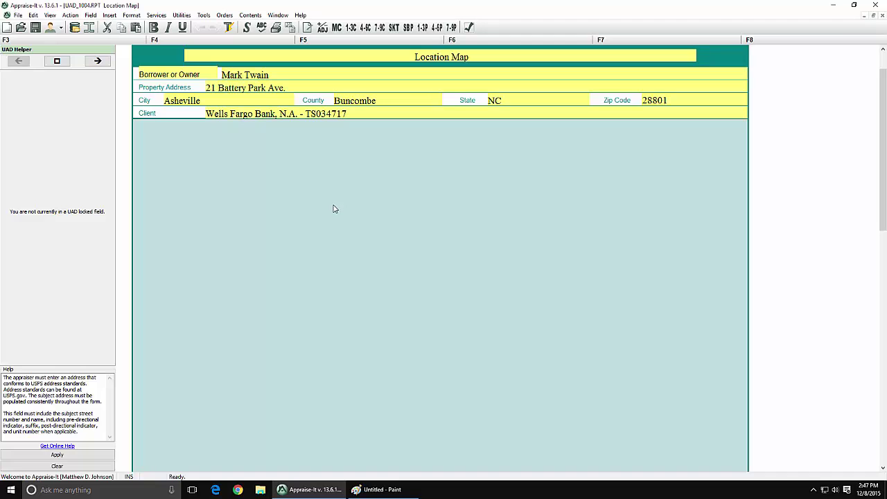
double_click(332, 208)
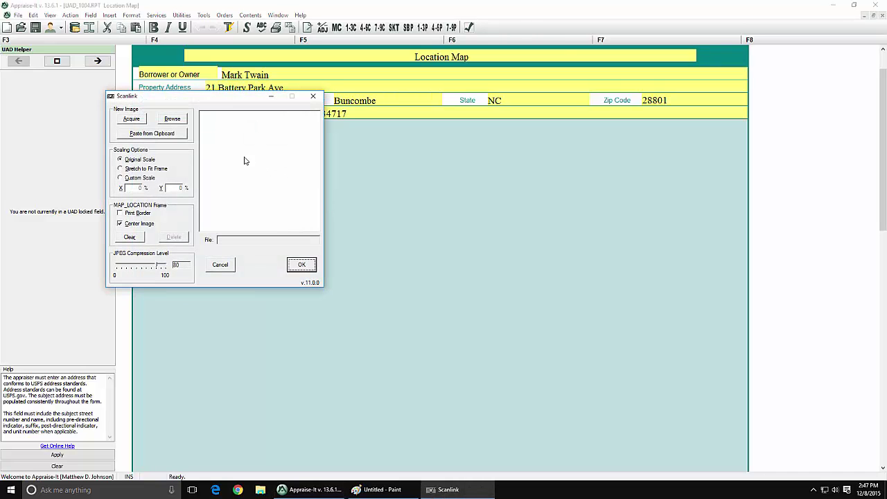
- Paste the edited map from the clipboard into the Location Map frame and save it as a JPG
left_click(131, 134)
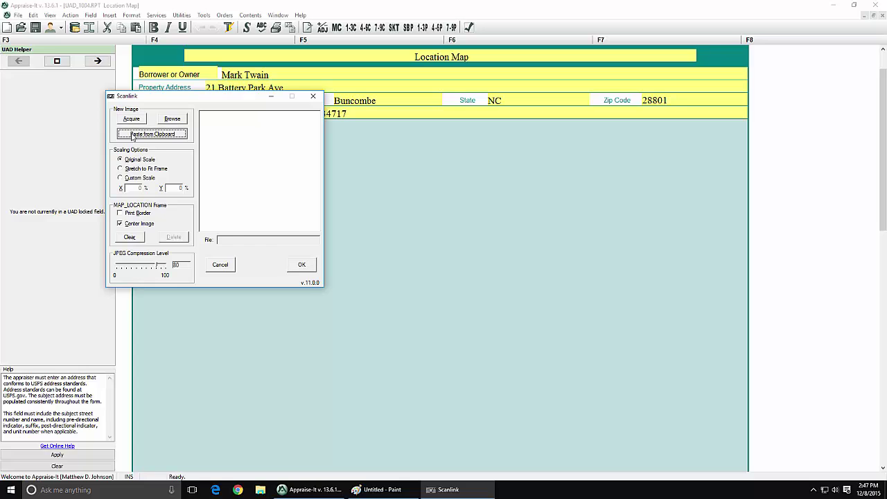
left_click(312, 266)
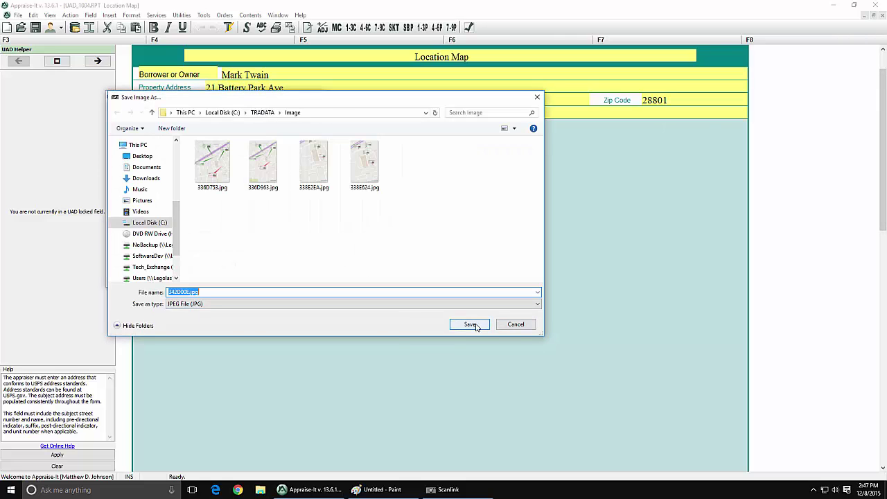
left_click(469, 324)
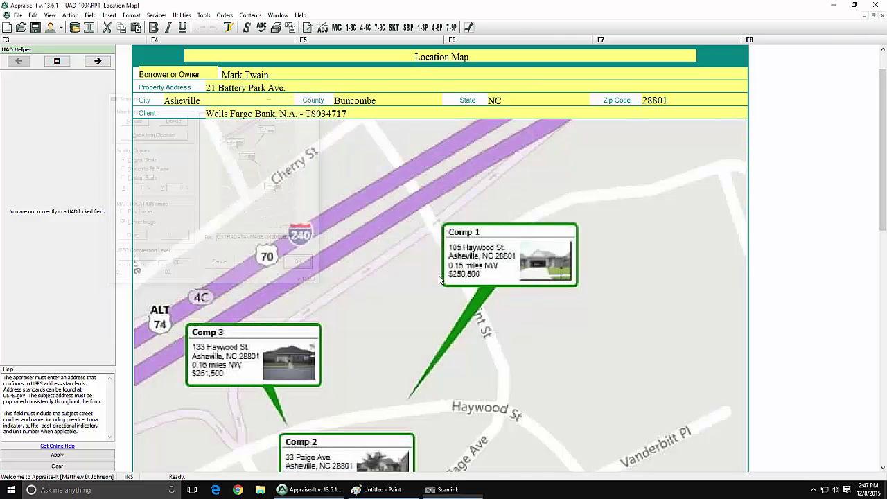
left_click_drag(883, 149, 883, 250)
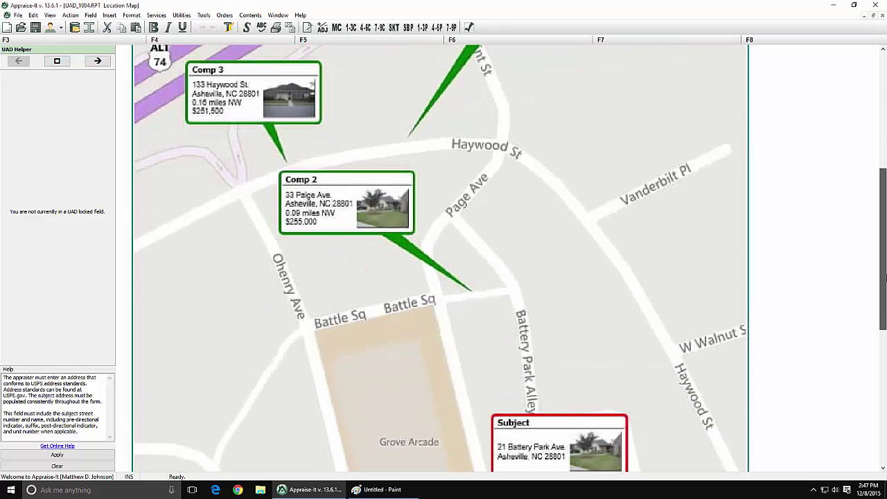
scroll(416, 242, "down", 5)
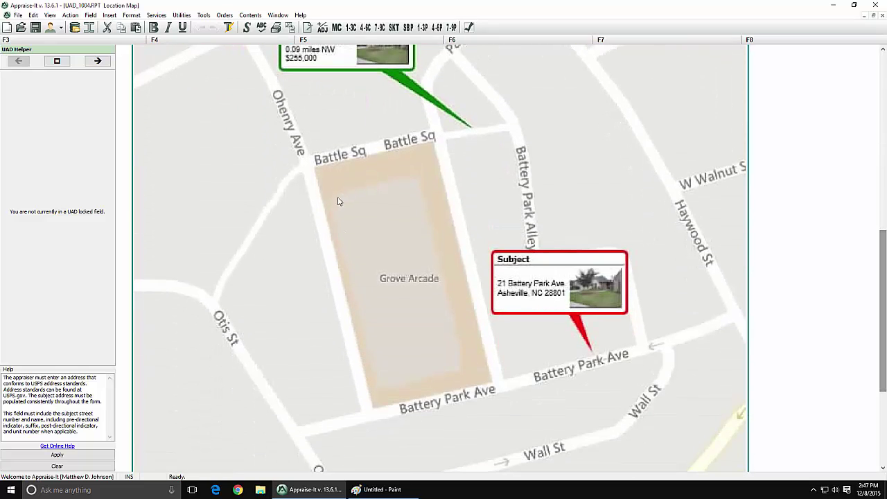